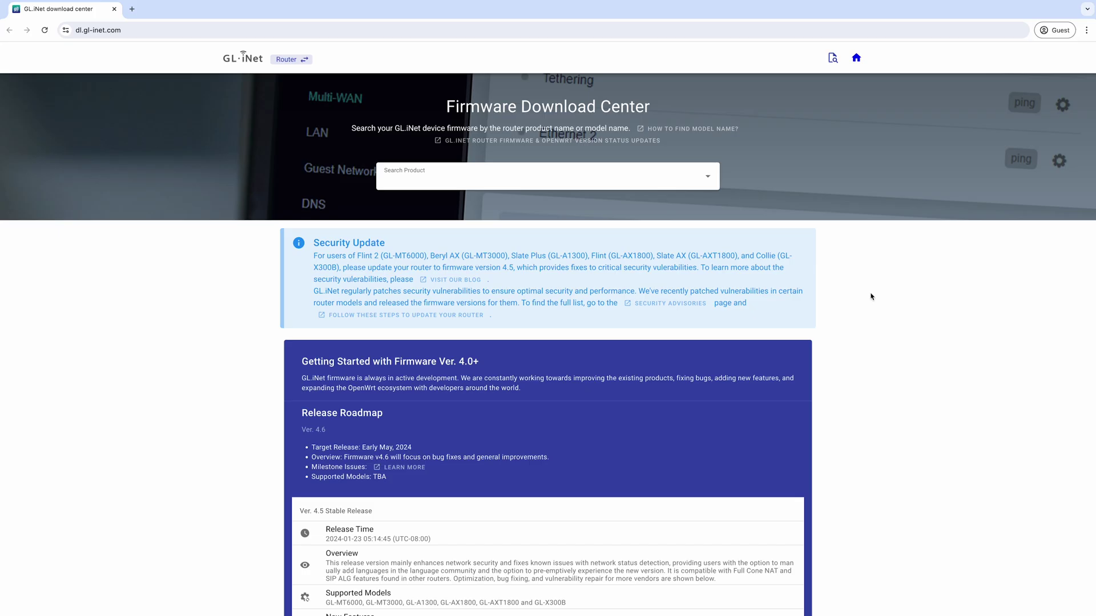
Search the Download Center for 'e7' and open the GL-E750/GL-E750V2 Mudi firmware list.
{"action": "left_click", "coordinate": [670, 177]}
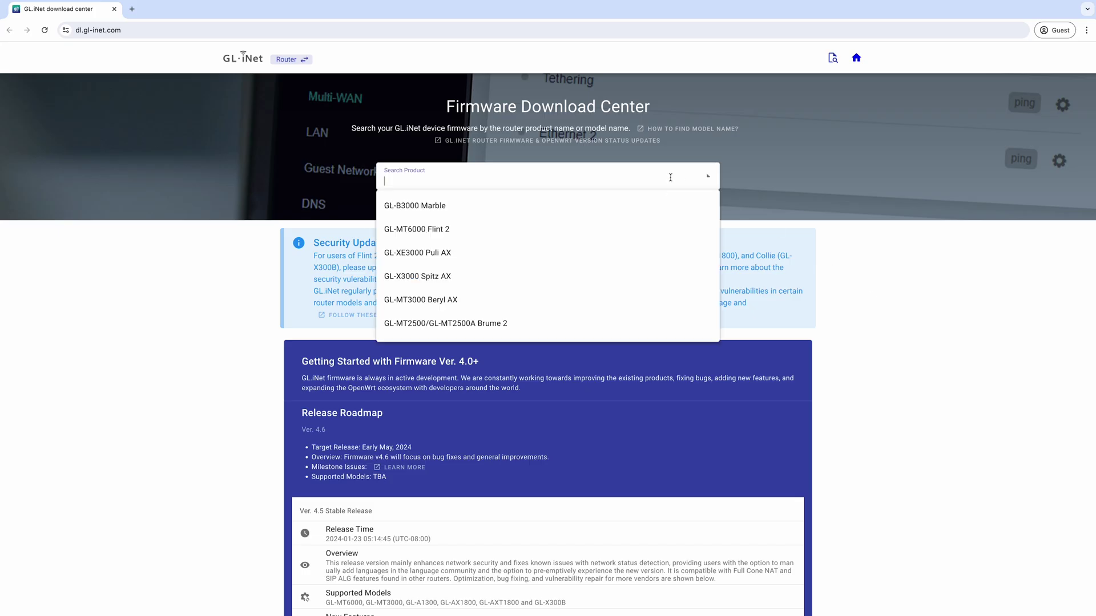
{"action": "type", "text": "e750v2"}
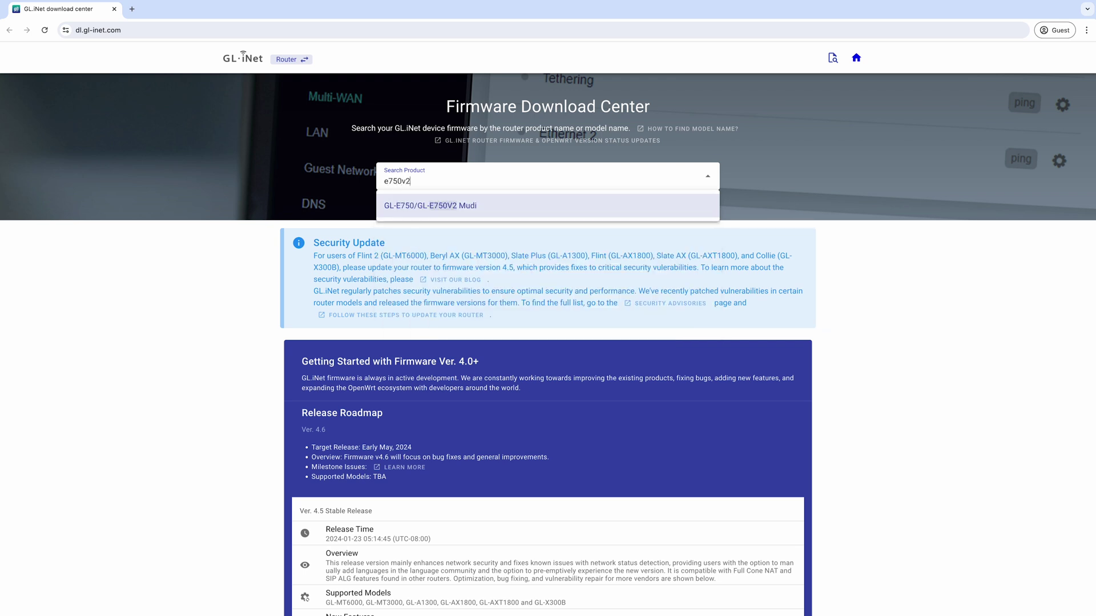
{"action": "left_click", "coordinate": [571, 207]}
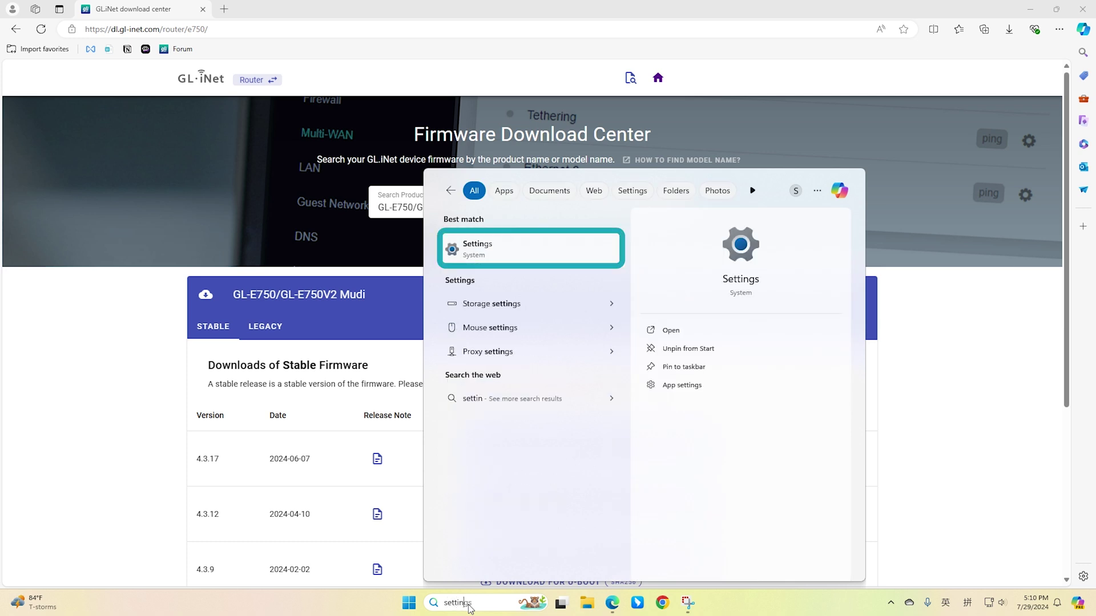
Open Settings and go to the Network & internet Ethernet page to see its IP and DNS assignment.
{"action": "left_click", "coordinate": [506, 252]}
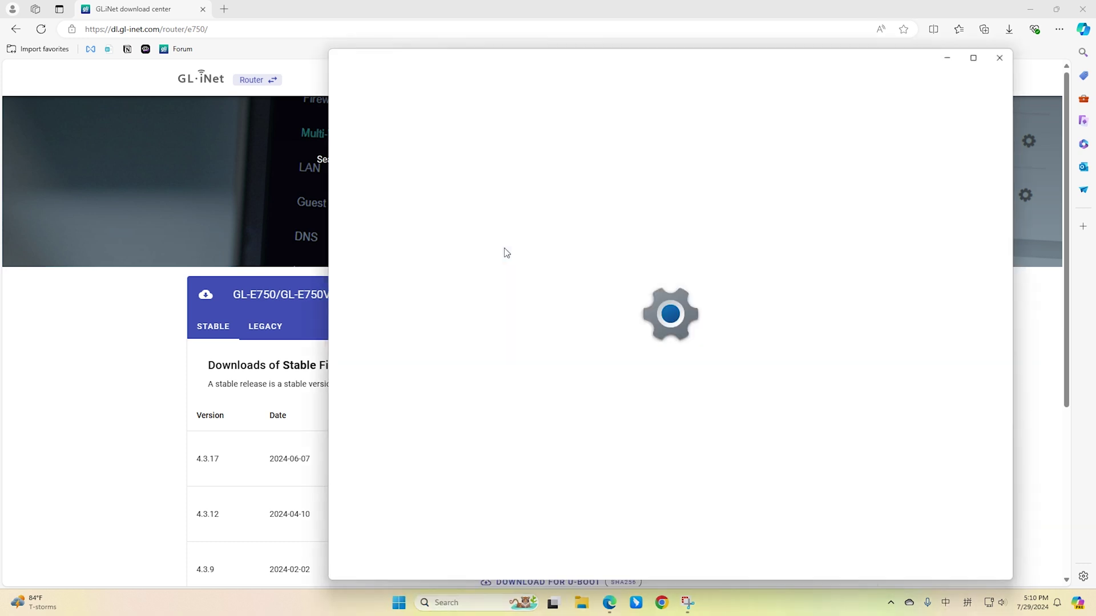
{"action": "left_click", "coordinate": [429, 242]}
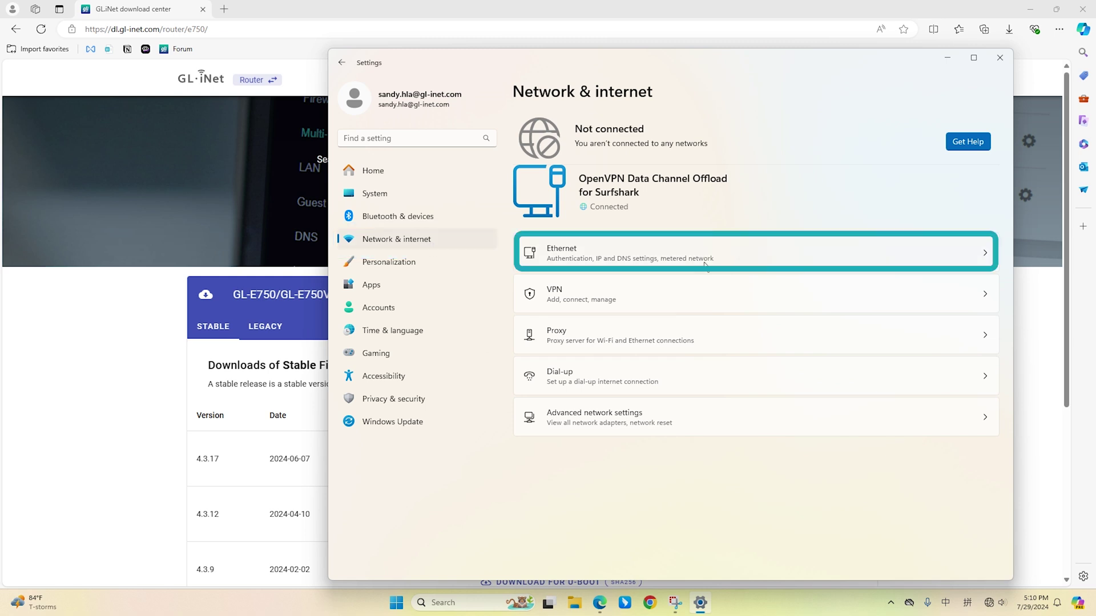
{"action": "left_click", "coordinate": [811, 263]}
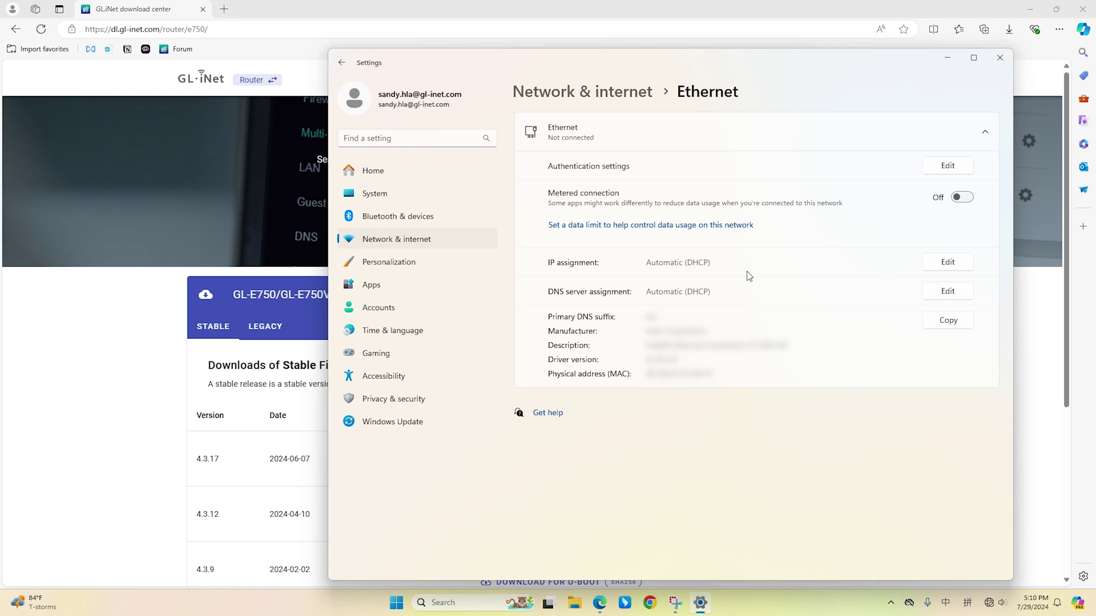
Switch Ethernet IPv4 to Manual with IP 192.168.1.2 and subnet mask 255.255.255.0, and save.
{"action": "left_click", "coordinate": [948, 264]}
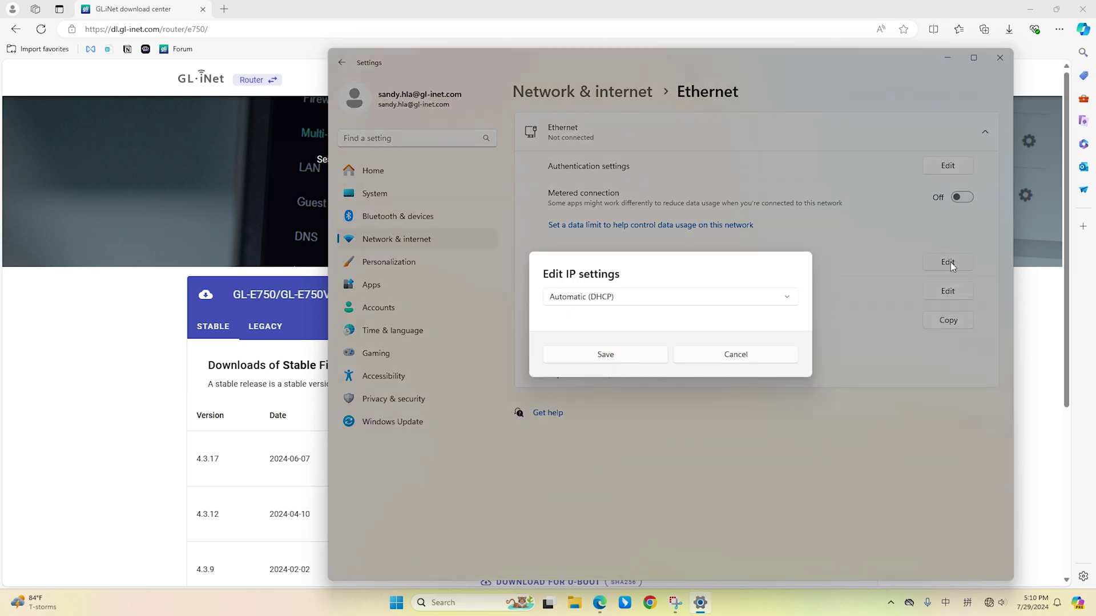
{"action": "left_click", "coordinate": [680, 297]}
{"action": "left_click", "coordinate": [617, 320]}
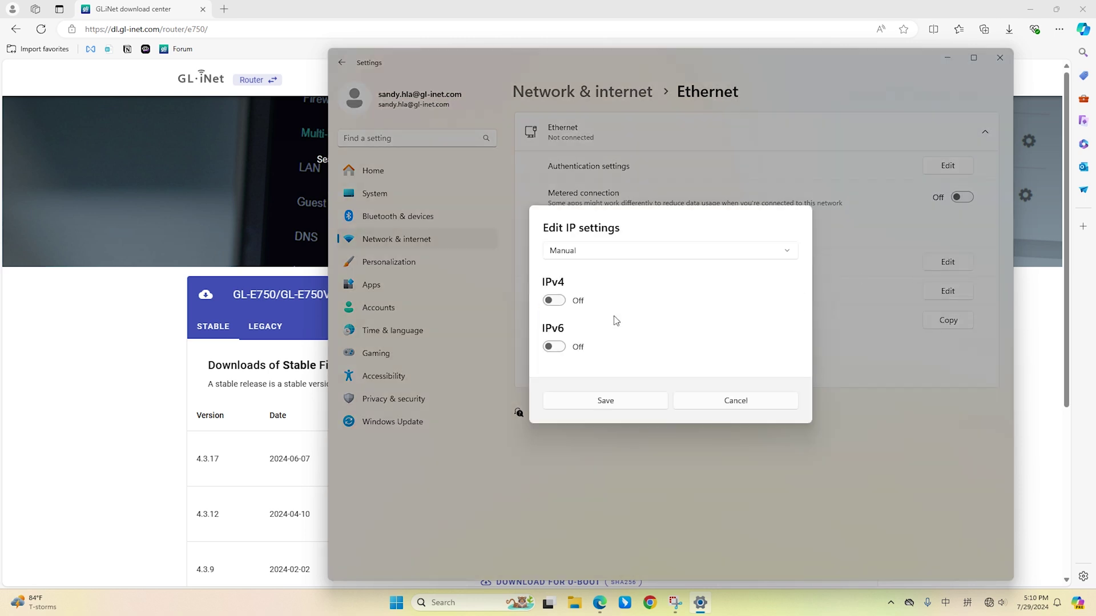
{"action": "left_click", "coordinate": [554, 301]}
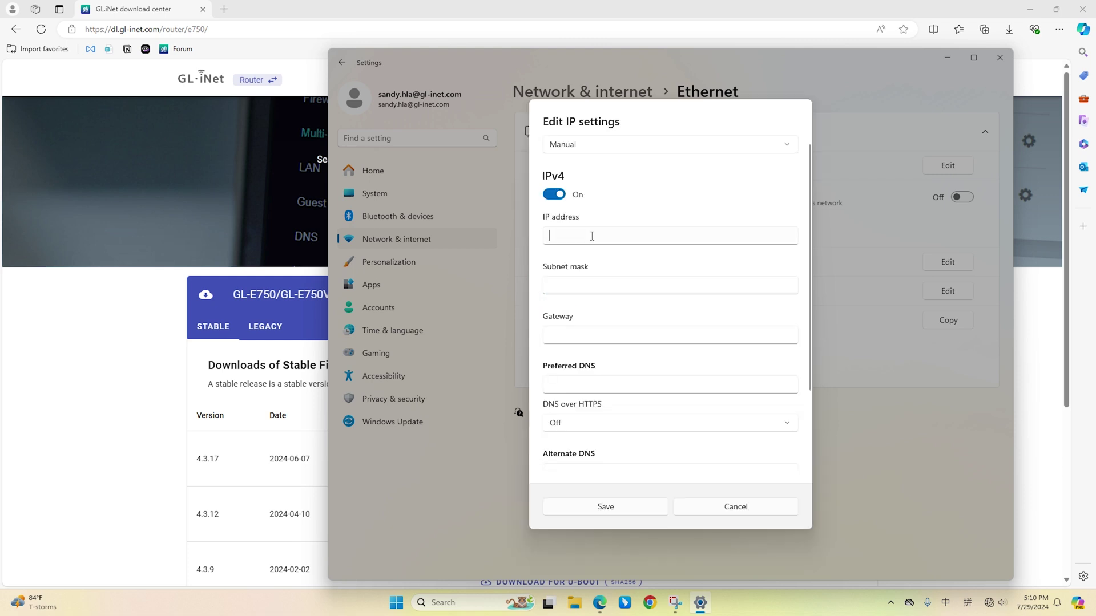
{"action": "left_click", "coordinate": [592, 235]}
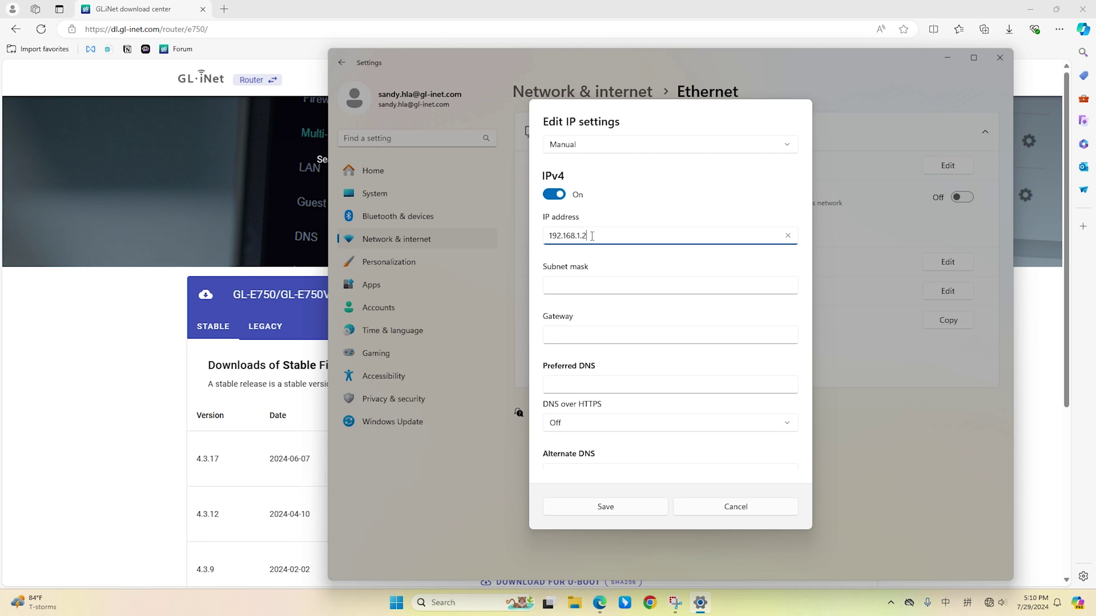
{"action": "left_click", "coordinate": [571, 290]}
{"action": "type", "text": "255.2"}
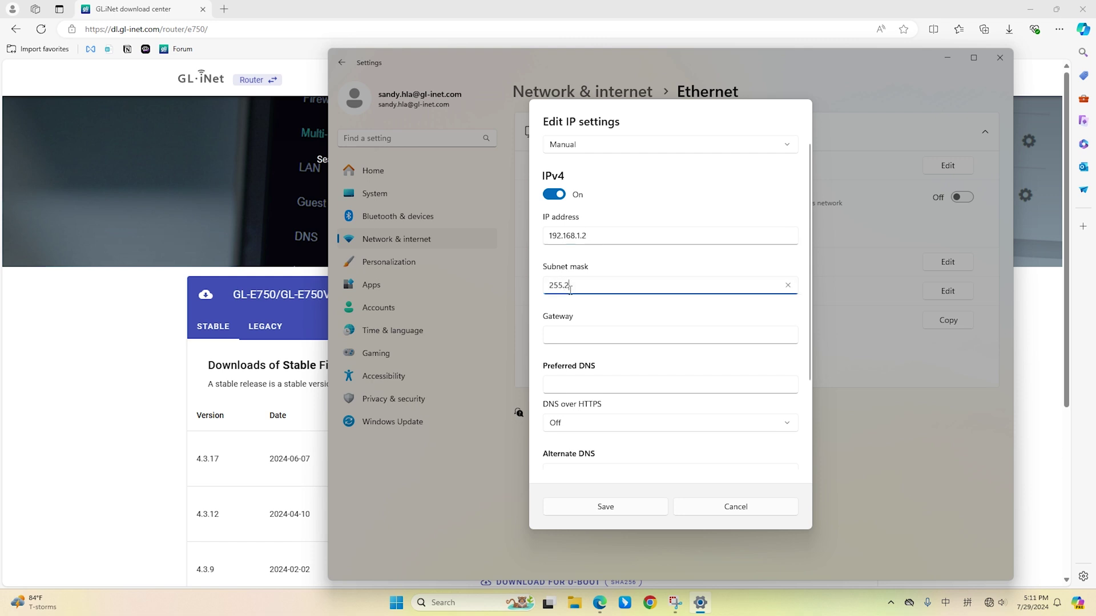
{"action": "type", "text": "55.255.0"}
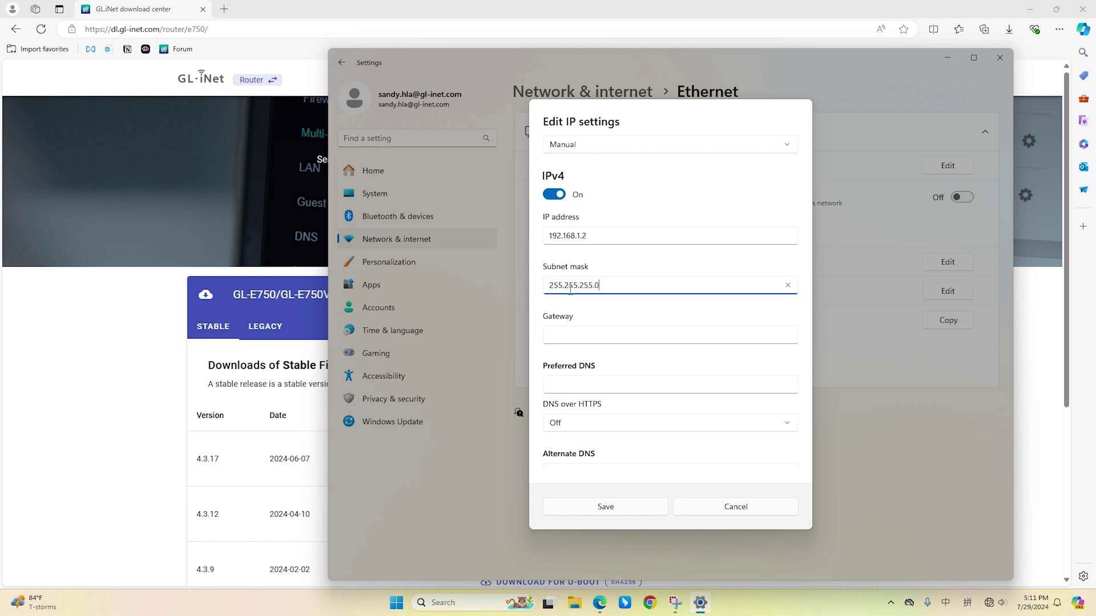
{"action": "scroll", "coordinate": [586, 301], "scroll_direction": "down", "scroll_amount": 2}
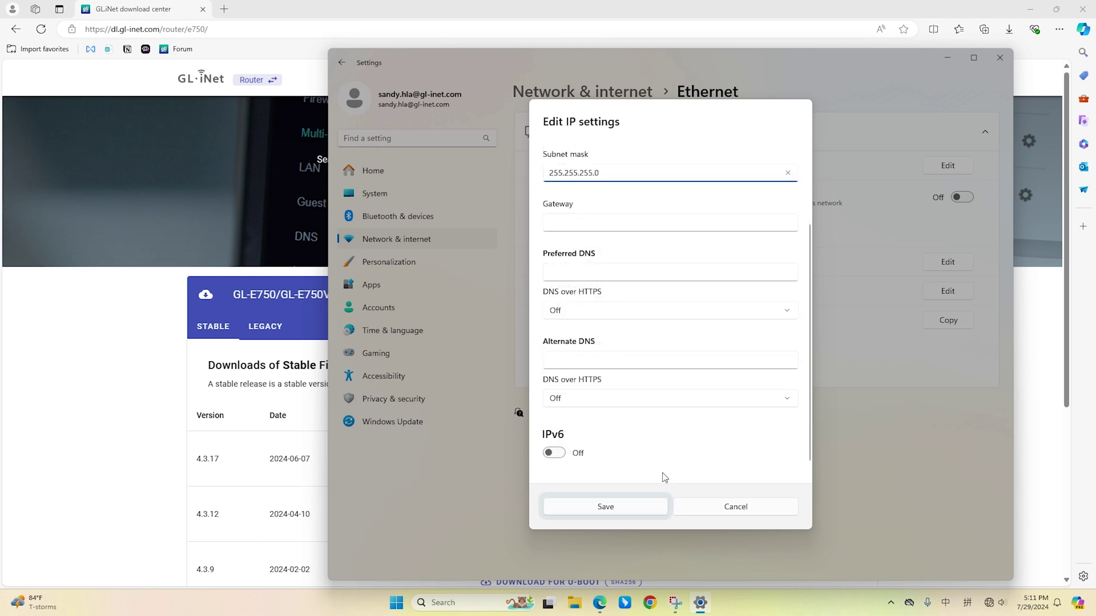
{"action": "left_click", "coordinate": [626, 508]}
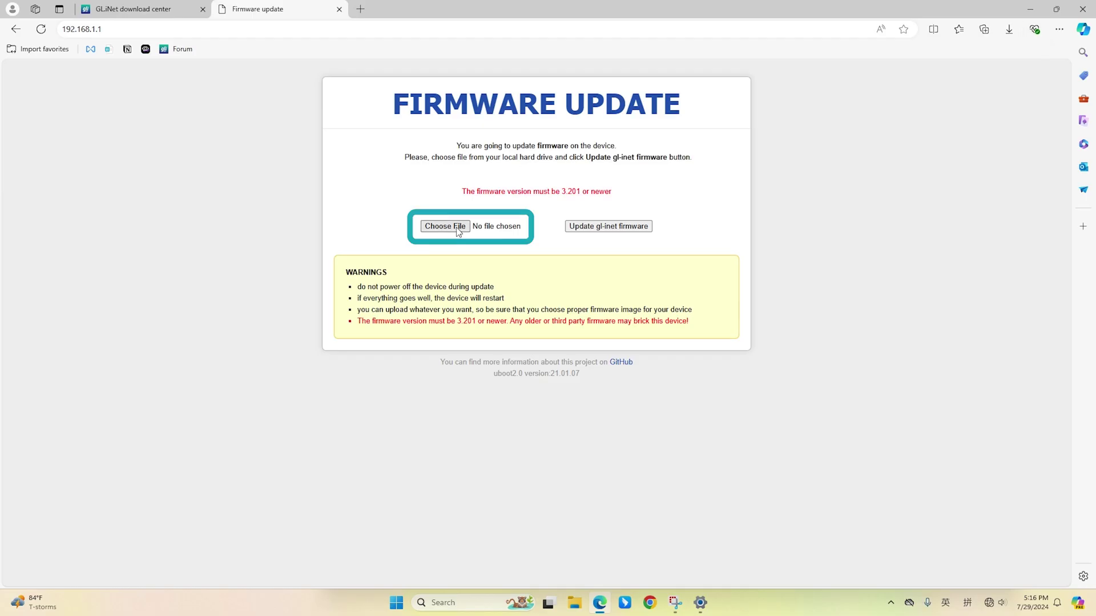
Upload the openwrt-e750 .img from Downloads and start the gl-inet firmware update.
{"action": "left_click", "coordinate": [457, 226]}
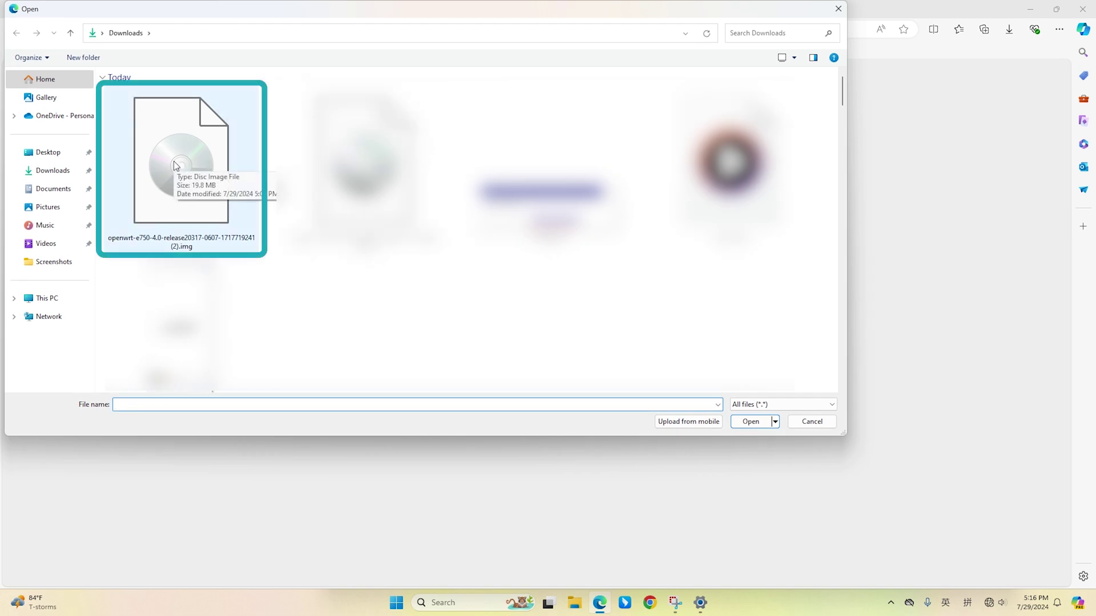
{"action": "left_click", "coordinate": [176, 166]}
{"action": "left_click", "coordinate": [750, 422]}
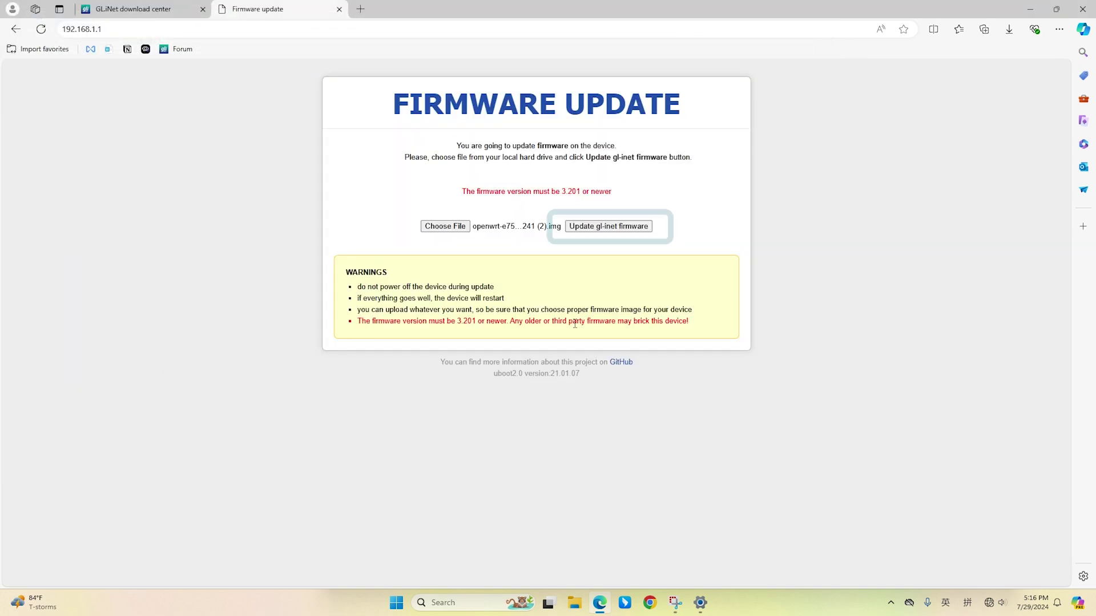
{"action": "left_click", "coordinate": [592, 228]}
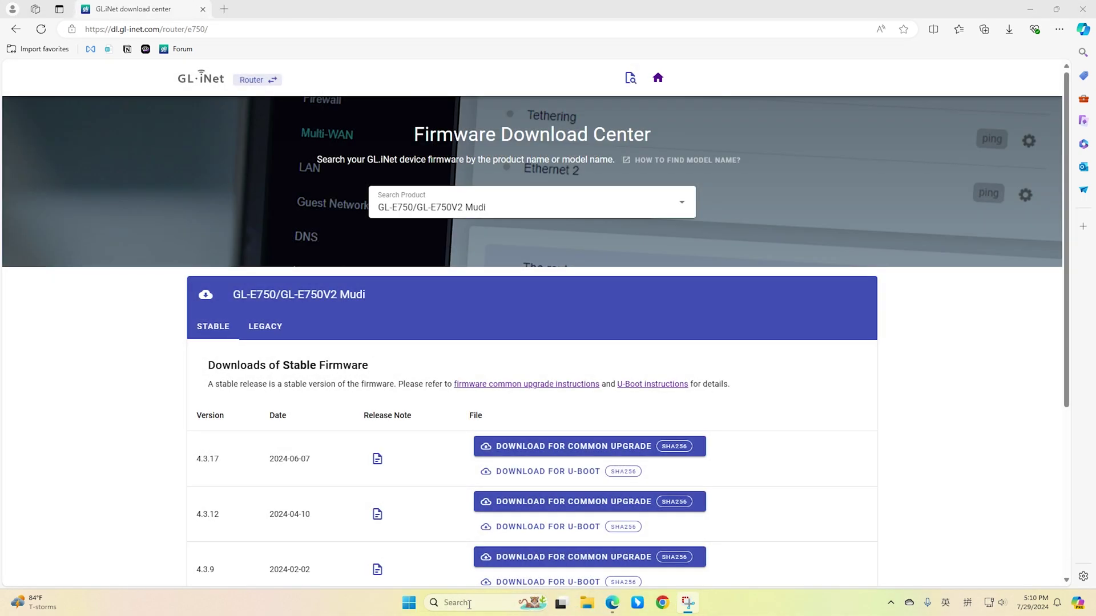
Open Windows Settings and go to the Network & internet Ethernet page.
{"action": "left_click", "coordinate": [469, 604]}
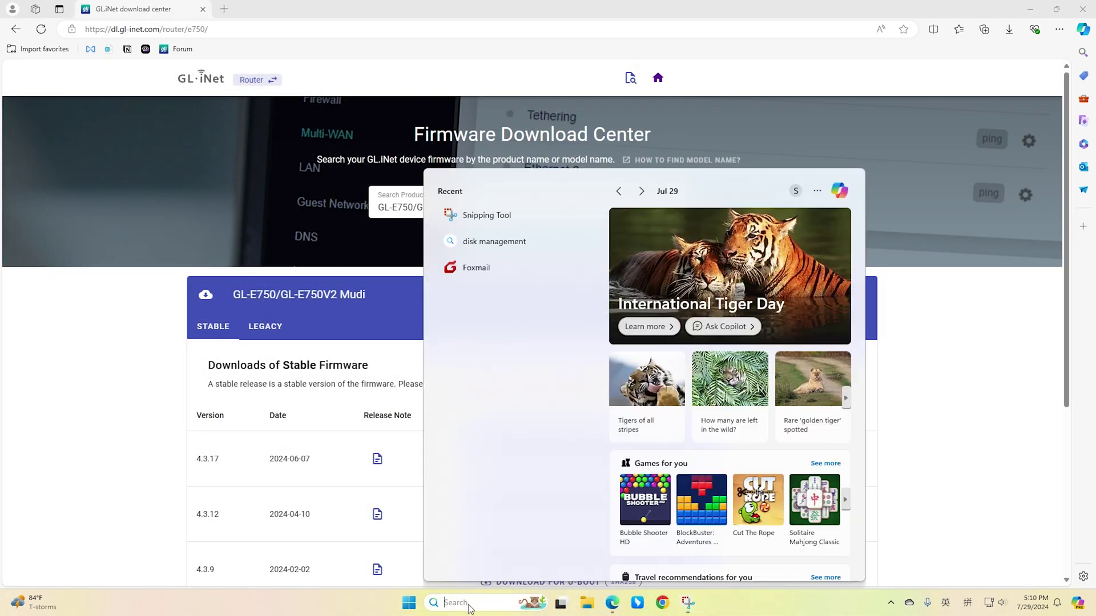
{"action": "type", "text": "settings"}
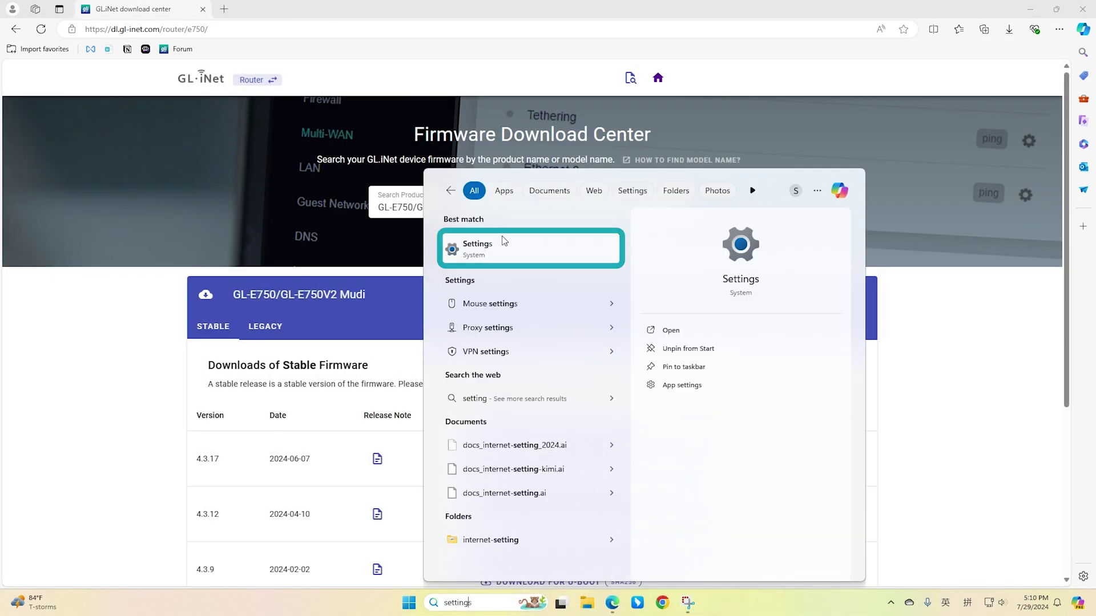
{"action": "left_click", "coordinate": [503, 244]}
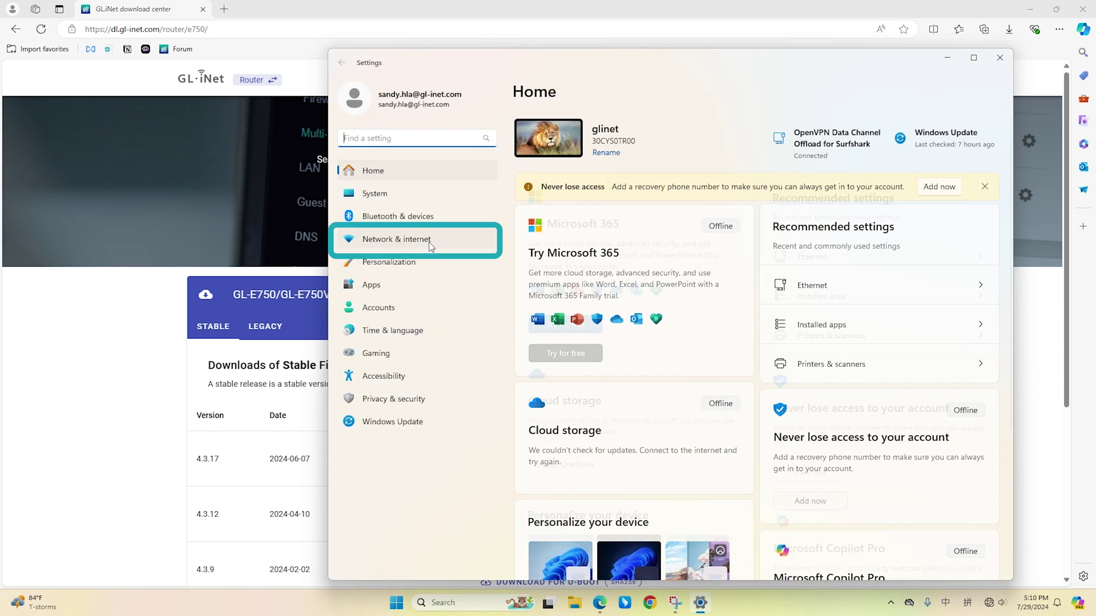
{"action": "left_click", "coordinate": [429, 242]}
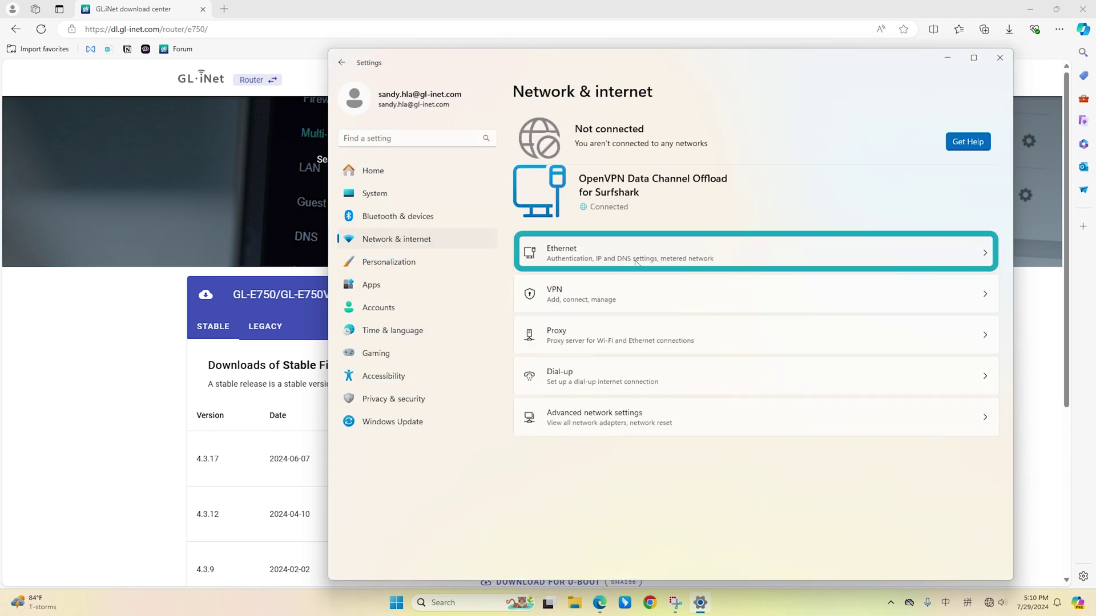
{"action": "left_click", "coordinate": [811, 266]}
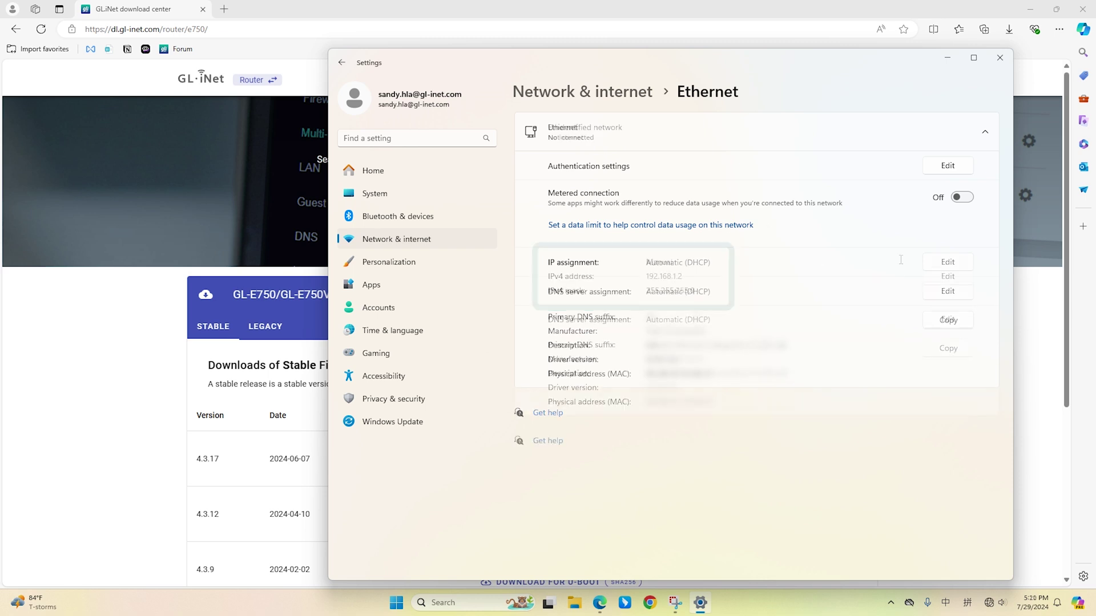
Change the Ethernet IP assignment to Automatic (DHCP) and save it.
{"action": "left_click", "coordinate": [947, 276]}
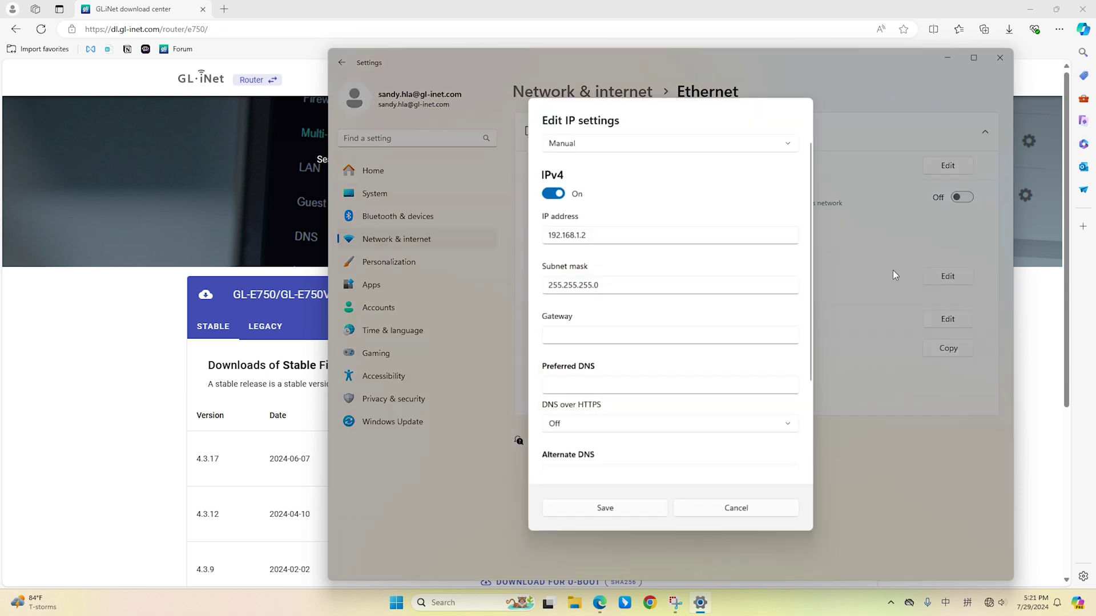
{"action": "left_click", "coordinate": [623, 146]}
{"action": "left_click", "coordinate": [614, 126]}
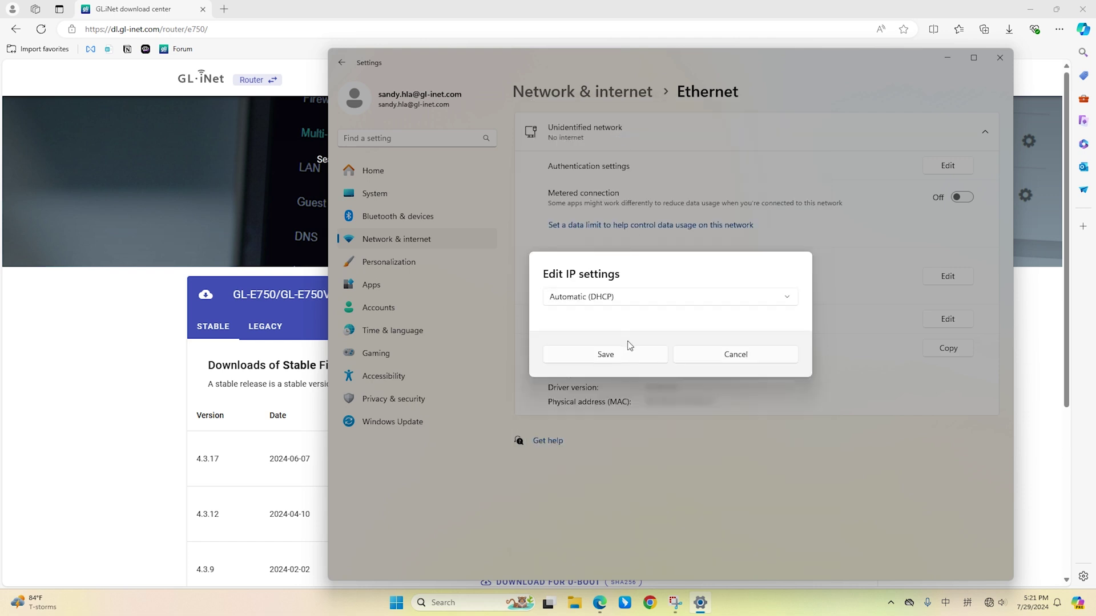
{"action": "left_click", "coordinate": [631, 355]}
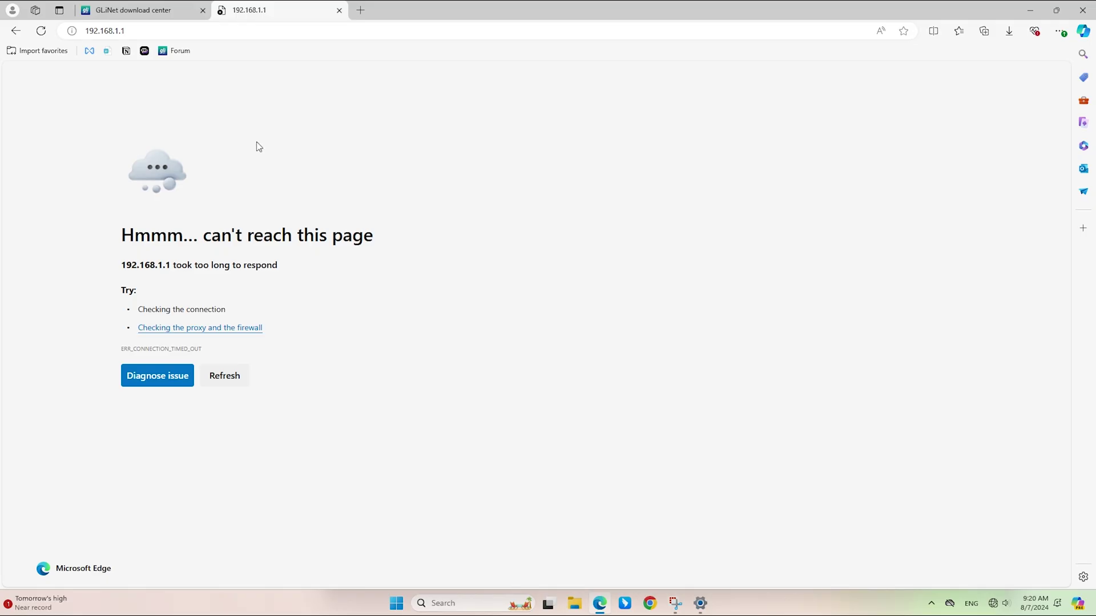
Reload the router page and enter the new admin password.
{"action": "left_click", "coordinate": [220, 375]}
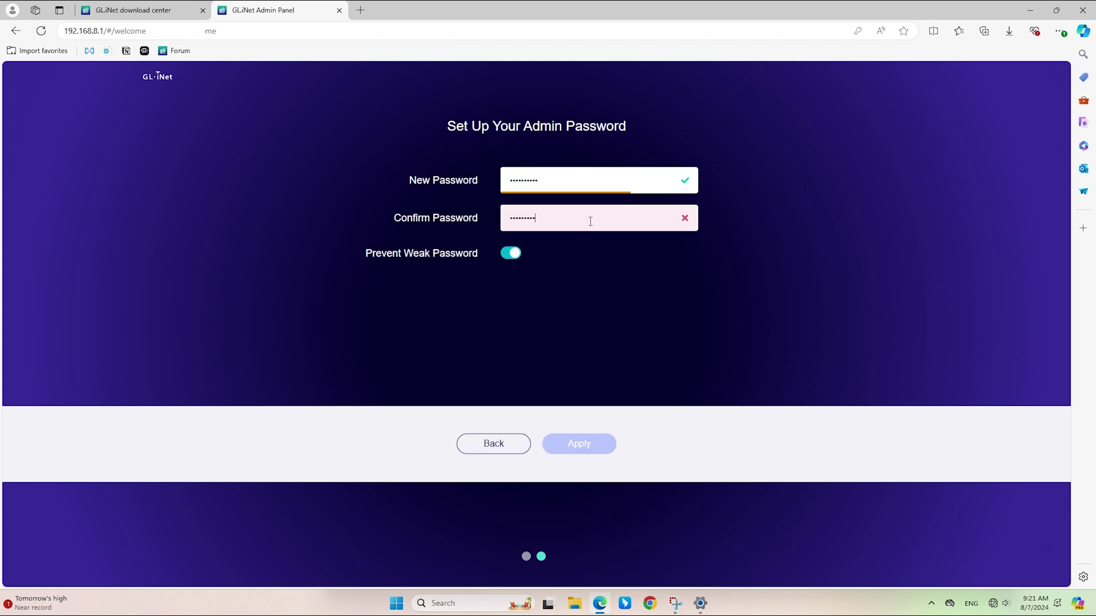
{"action": "type", "text": "1"}
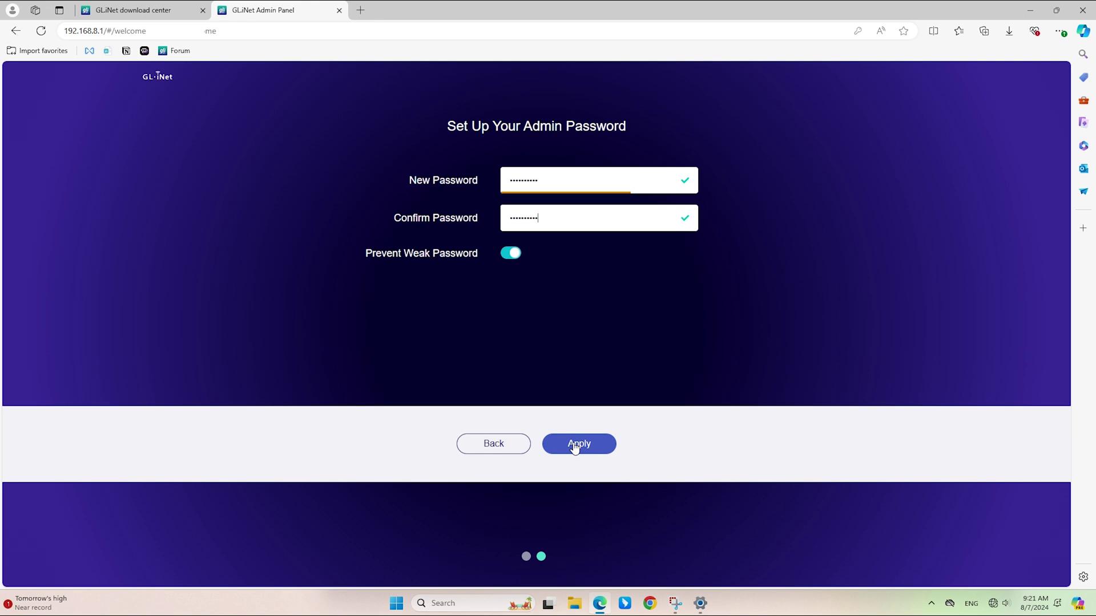